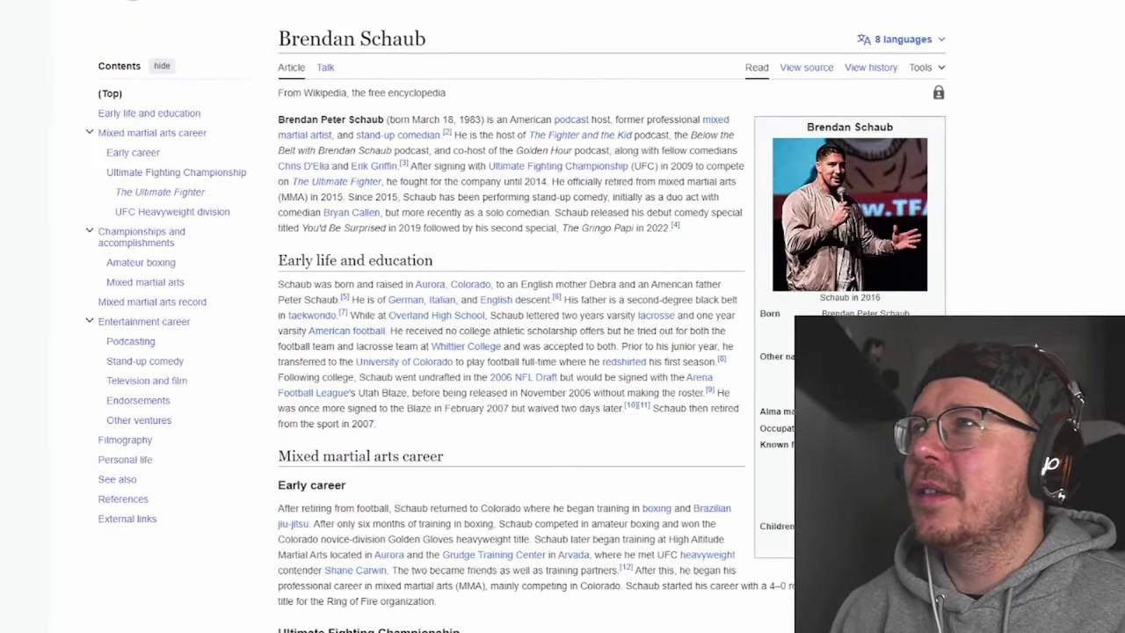
- Run a web search for "conor mcgregor" from the Brendan Schaub page's address bar
key("ctrl+l")
type("conor mc")
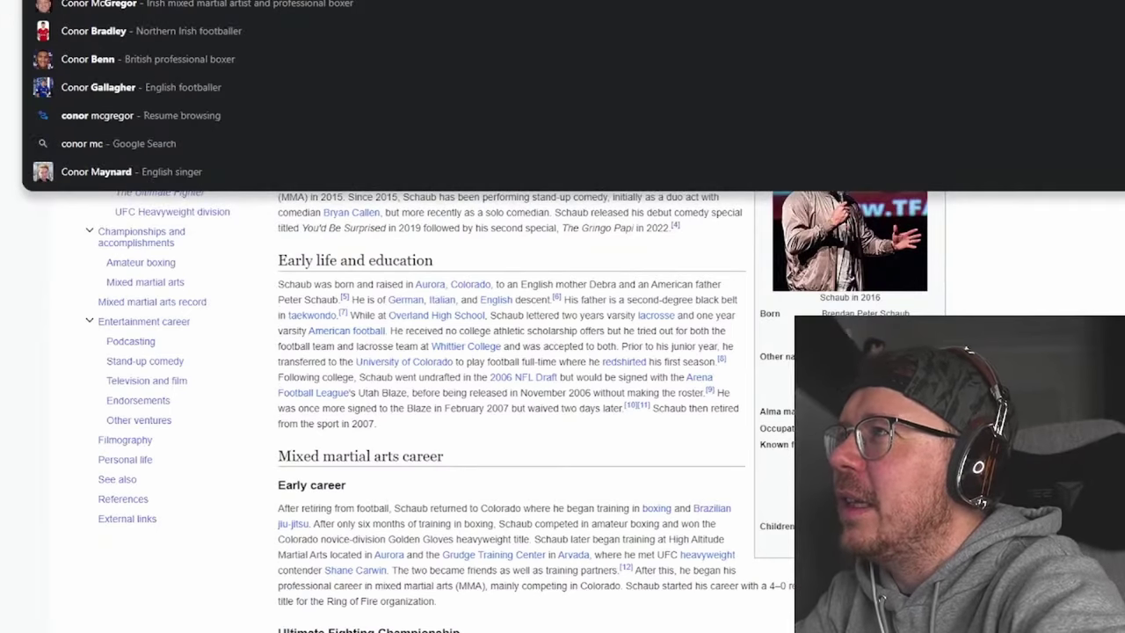
type("gregor")
key("Return")
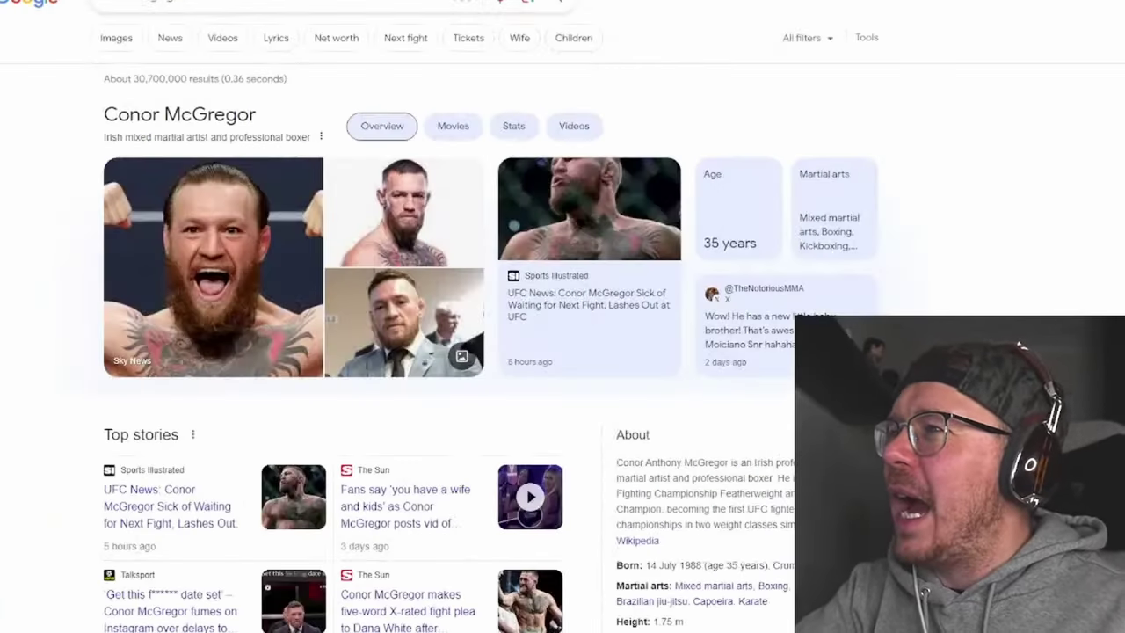
scroll(536, 384, "down", 3)
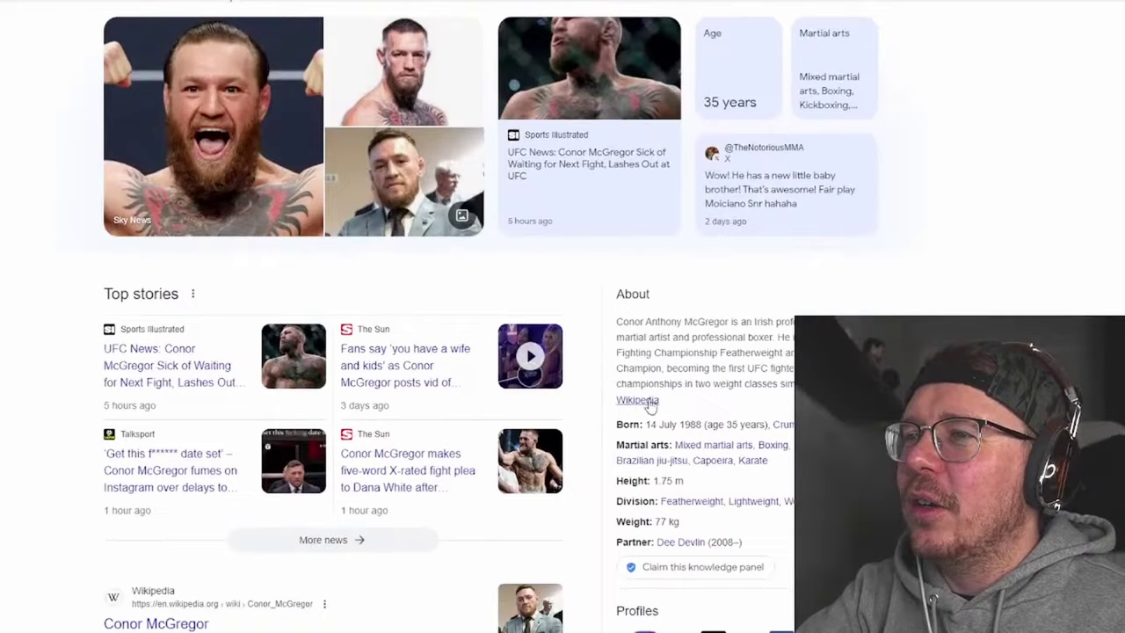
scroll(699, 295, "down", 5)
scroll(701, 299, "down", 5)
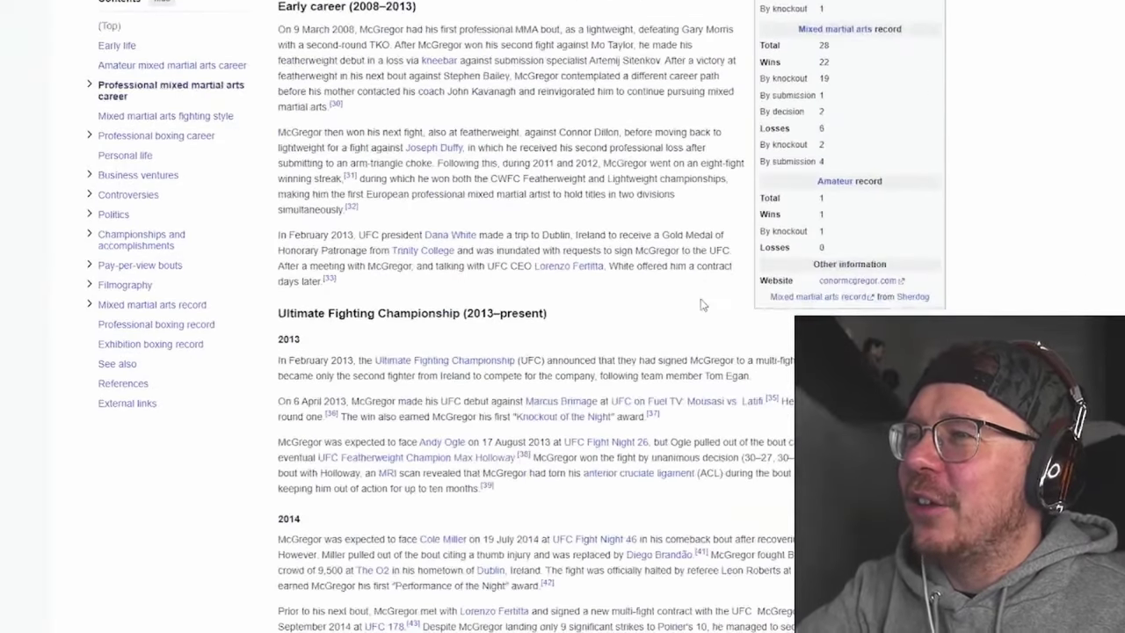
scroll(701, 263, "down", 5)
scroll(701, 263, "down", 5)
scroll(667, 299, "down", 5)
scroll(633, 334, "down", 5)
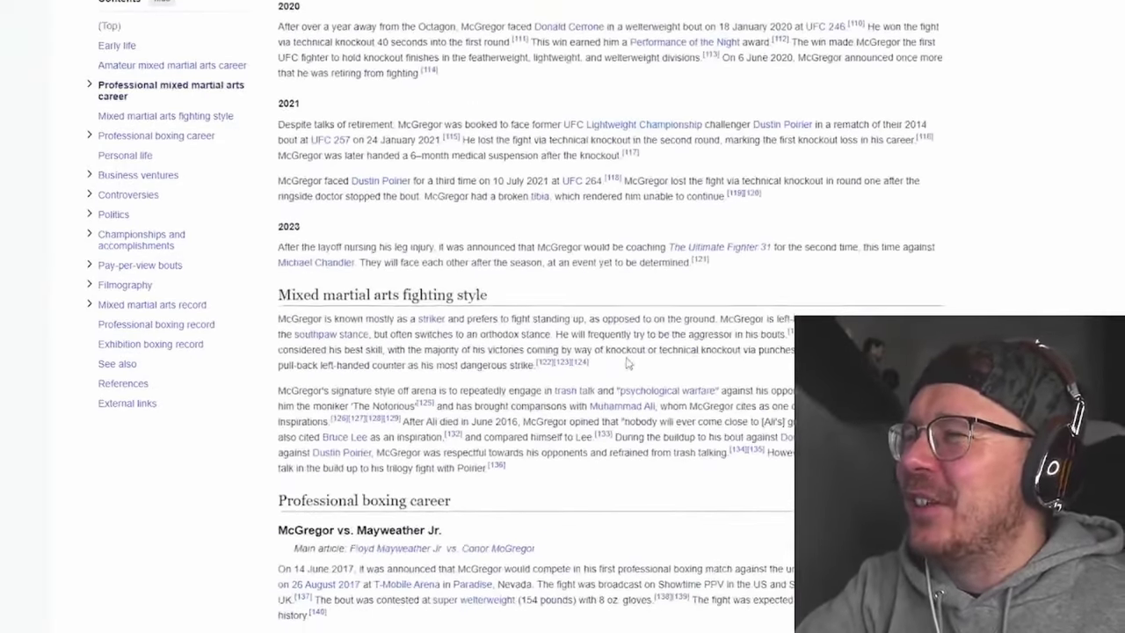
scroll(593, 381, "down", 5)
scroll(591, 382, "down", 5)
scroll(595, 369, "down", 5)
scroll(599, 373, "down", 5)
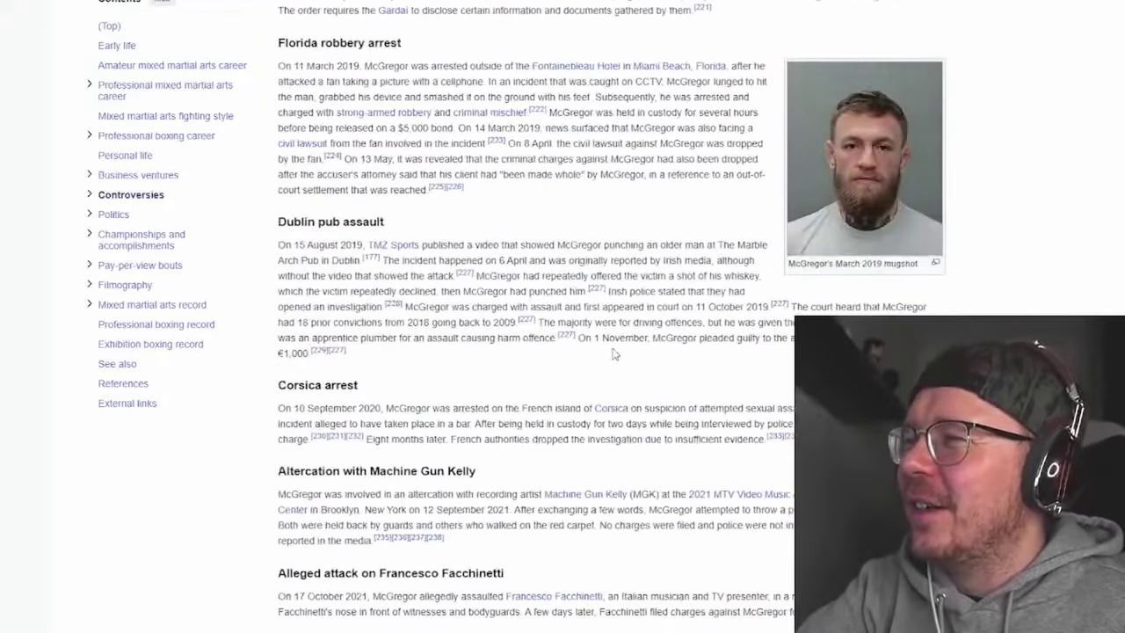
scroll(606, 375, "down", 5)
scroll(607, 375, "down", 5)
scroll(604, 374, "down", 5)
scroll(604, 373, "down", 5)
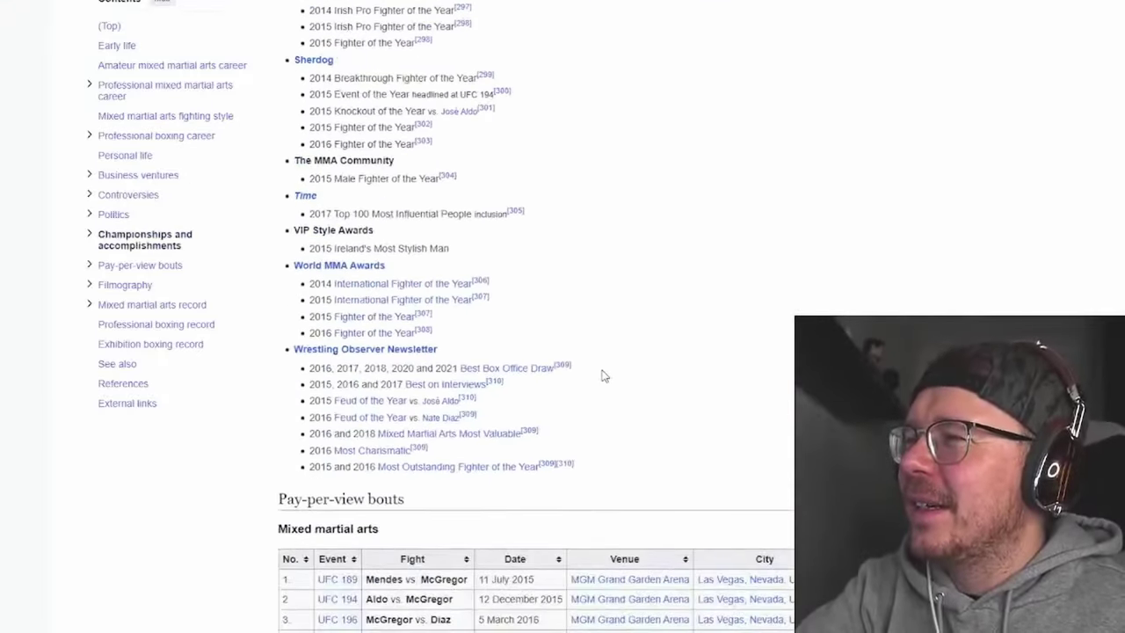
scroll(603, 373, "down", 5)
scroll(604, 372, "down", 5)
scroll(604, 367, "down", 3)
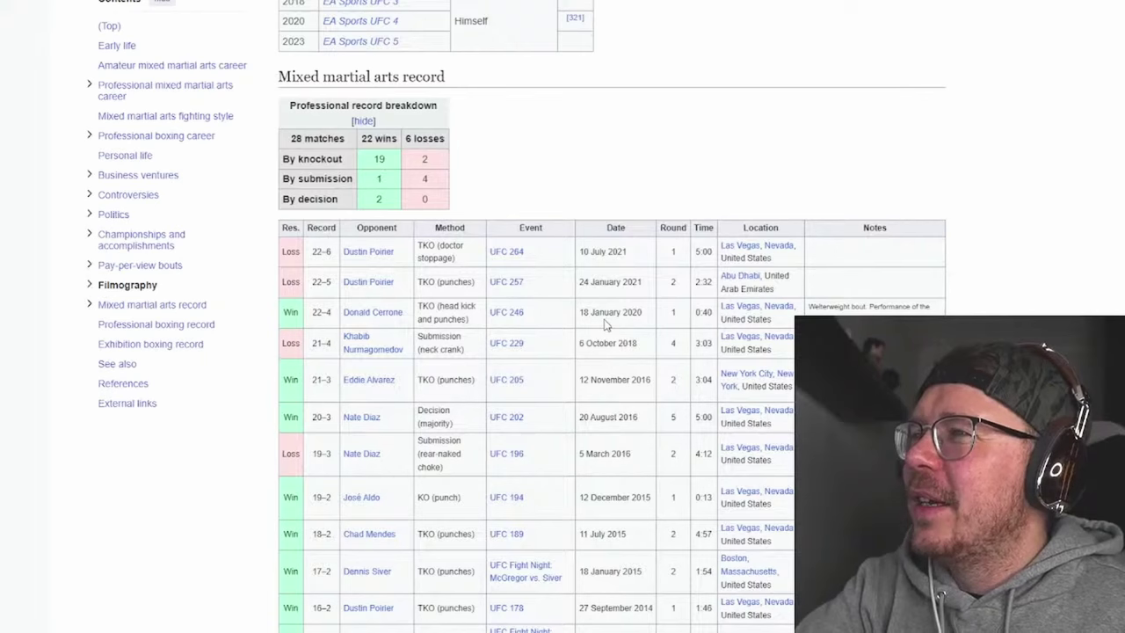